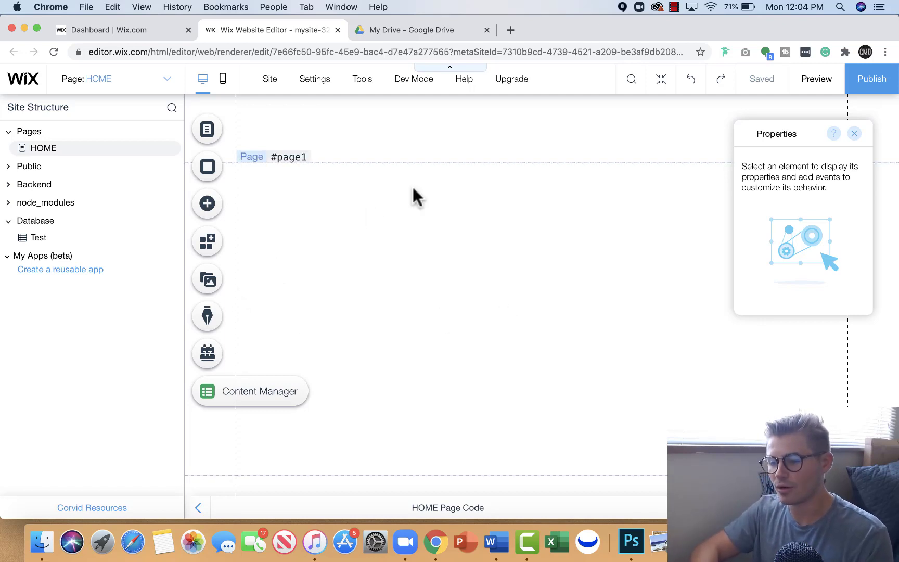
Turn developer mode off and then back on from the Dev Mode menu.
mouse_move(411, 86)
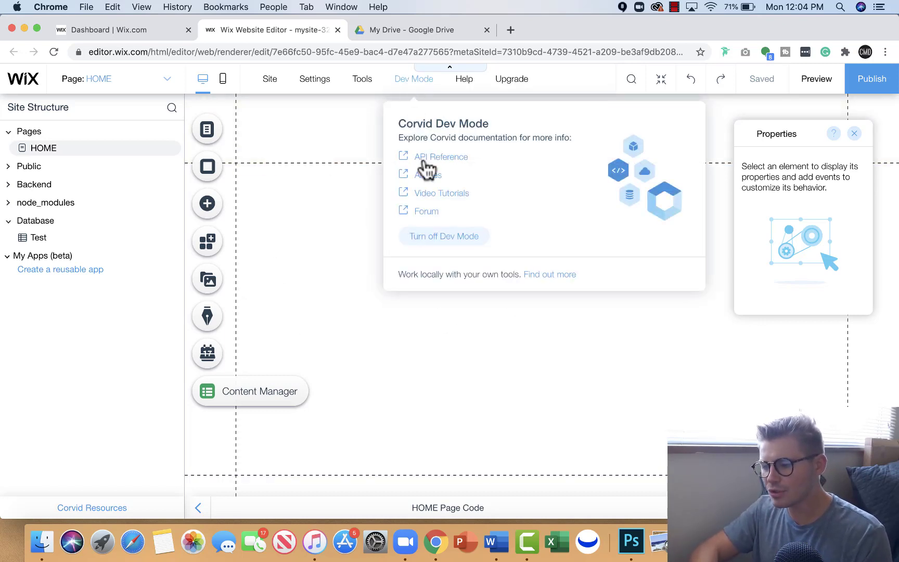
left_click(436, 238)
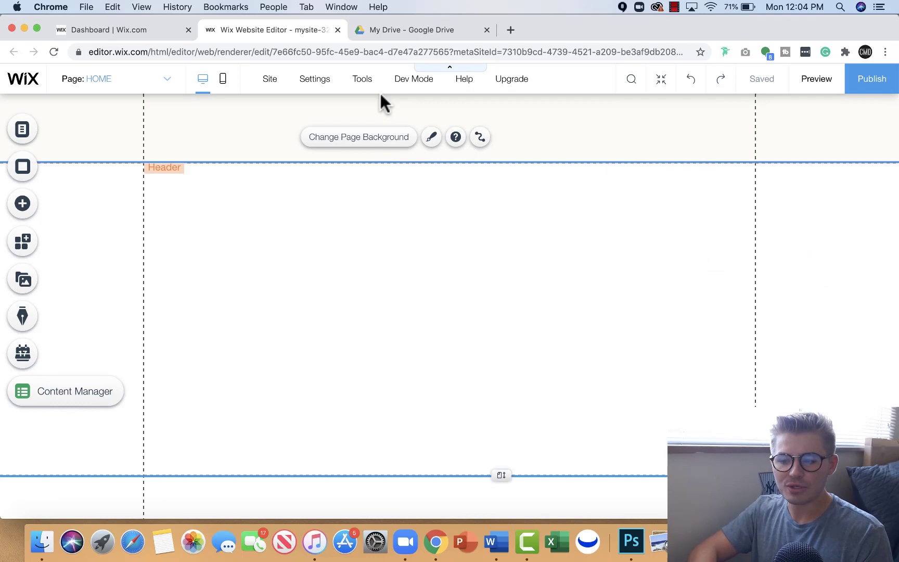
mouse_move(411, 92)
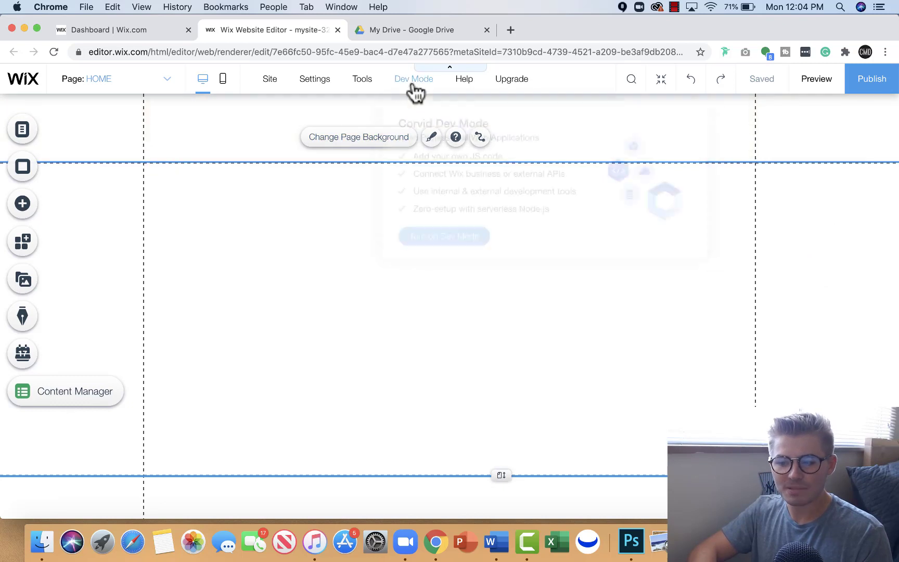
left_click(452, 242)
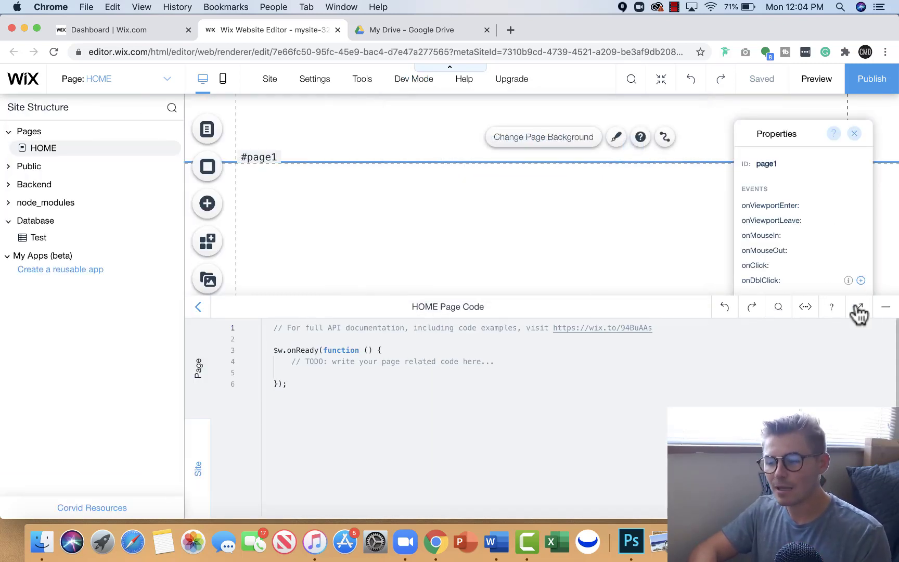
Collapse the HOME page code panel and put the browser in full screen.
left_click(885, 308)
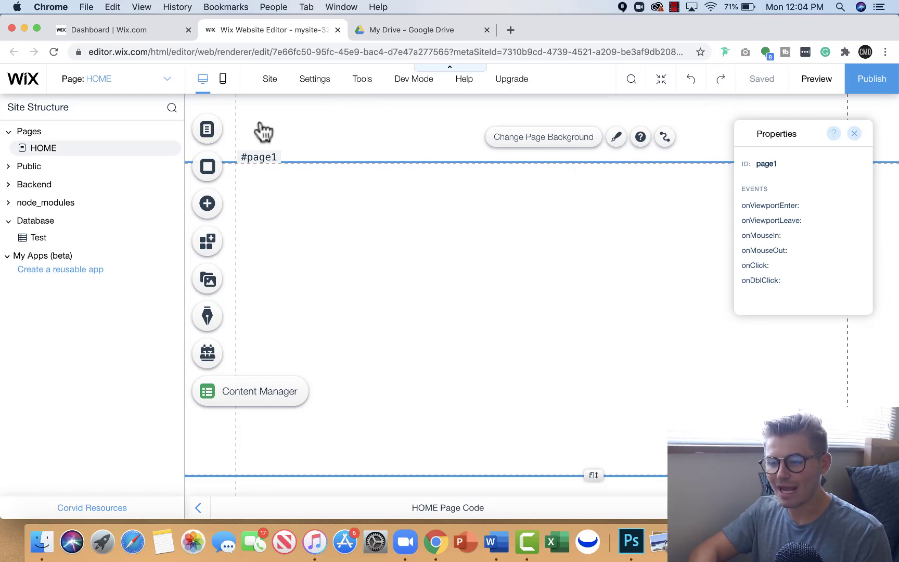
left_click(36, 28)
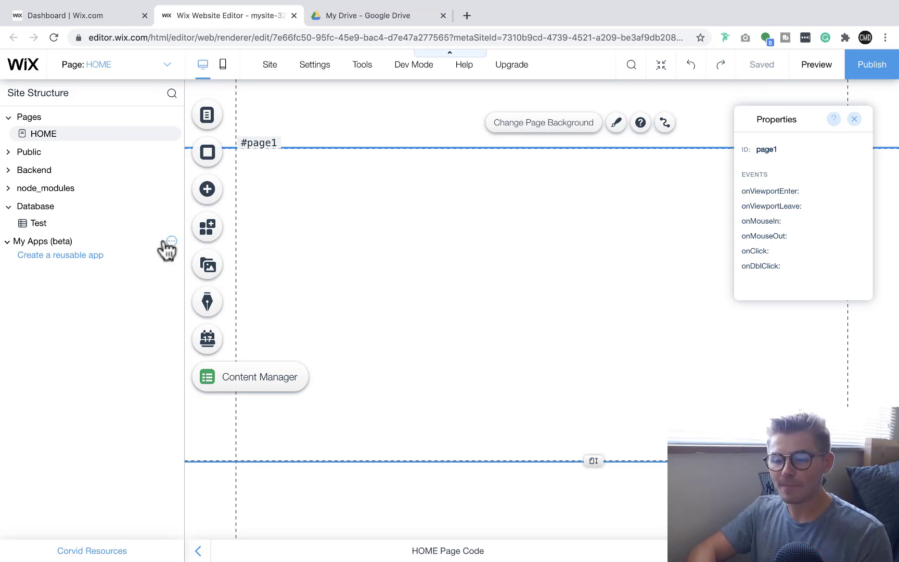
mouse_move(136, 214)
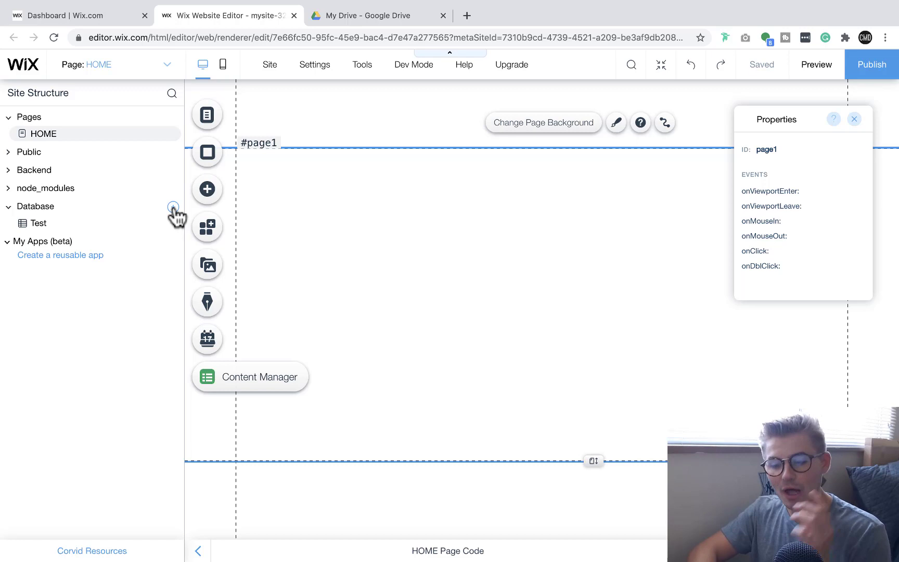
In the Content Manager, create a collection named 'Gallery' for Custom Use and open its custom permissions.
left_click(211, 383)
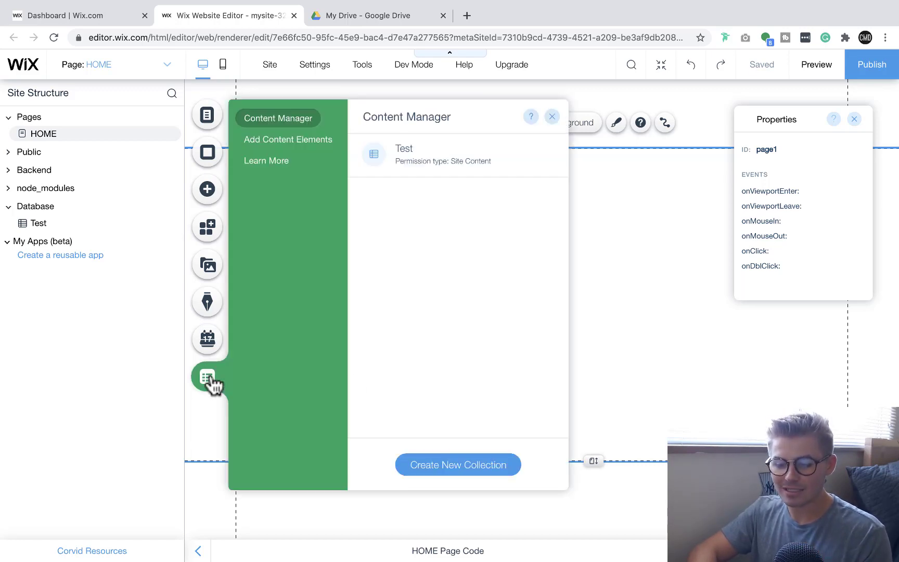
left_click(455, 466)
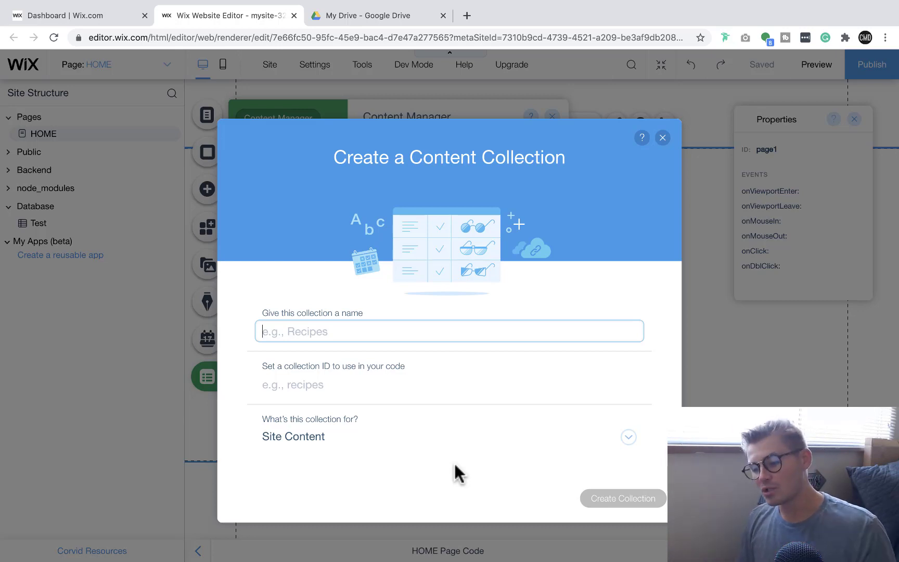
type("Gal")
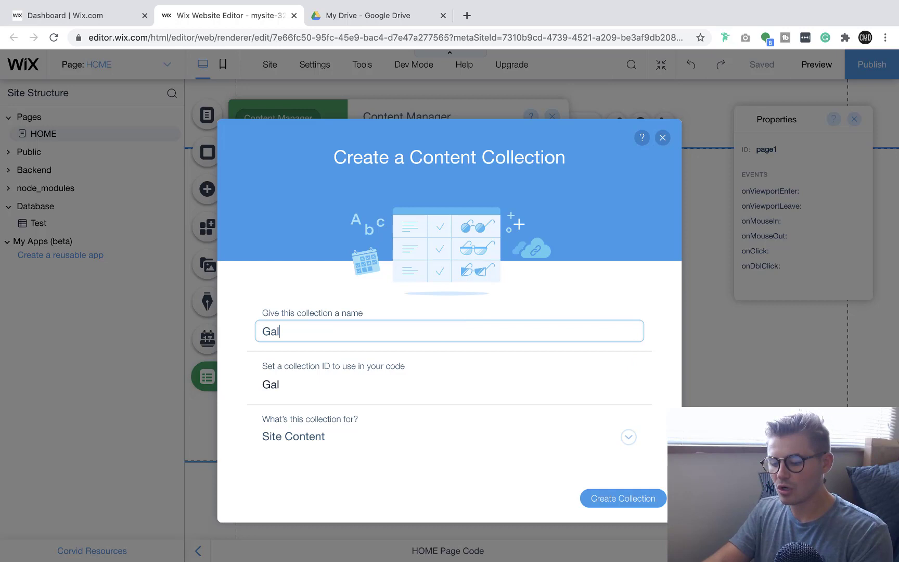
type("lery")
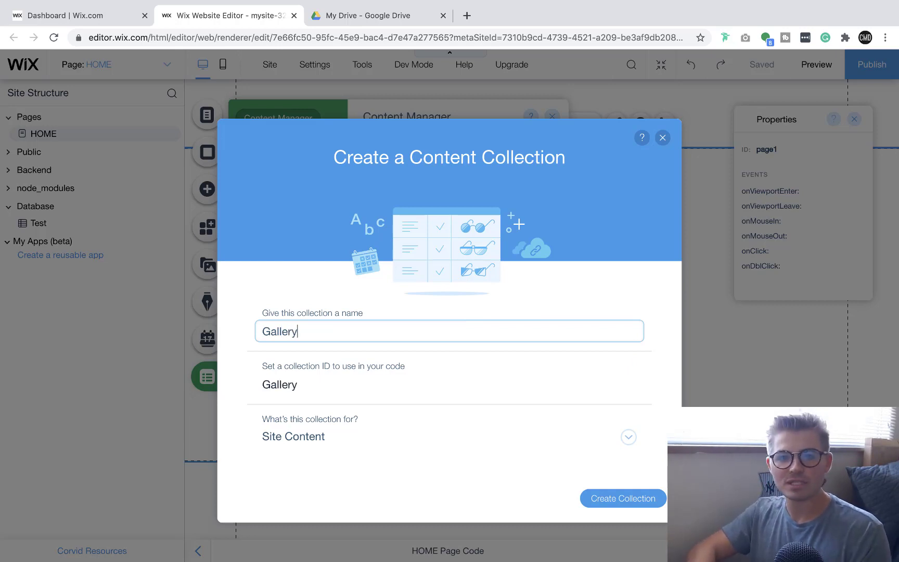
left_click(336, 441)
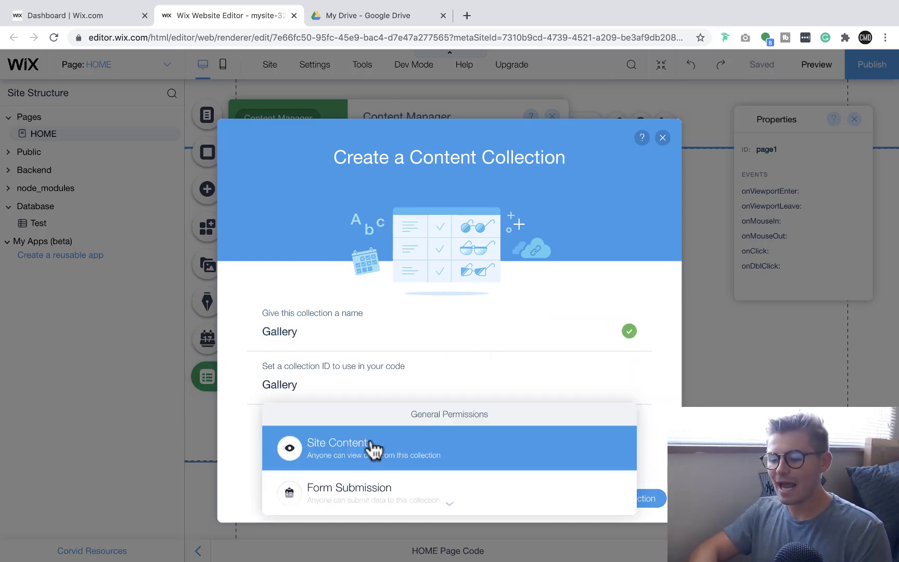
scroll(372, 450, "down", 5)
left_click(353, 502)
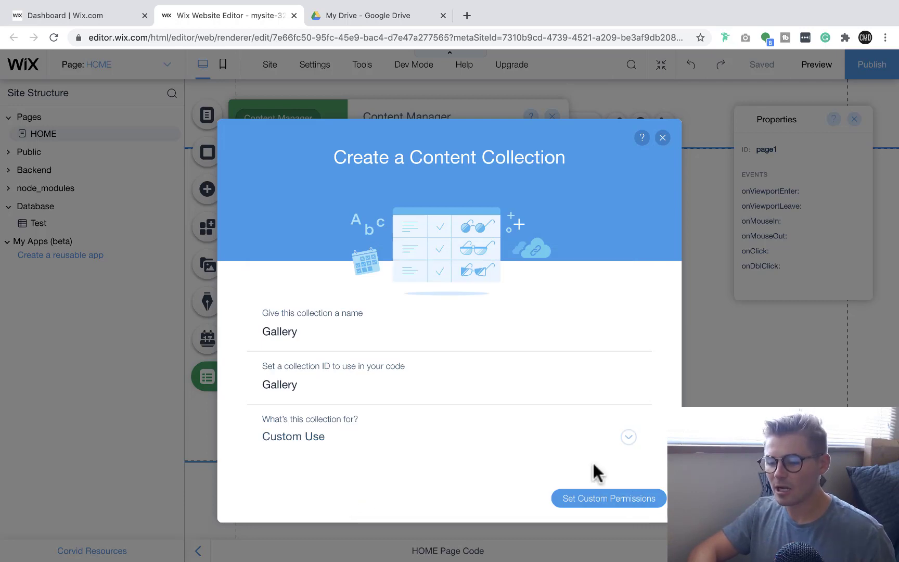
left_click(610, 498)
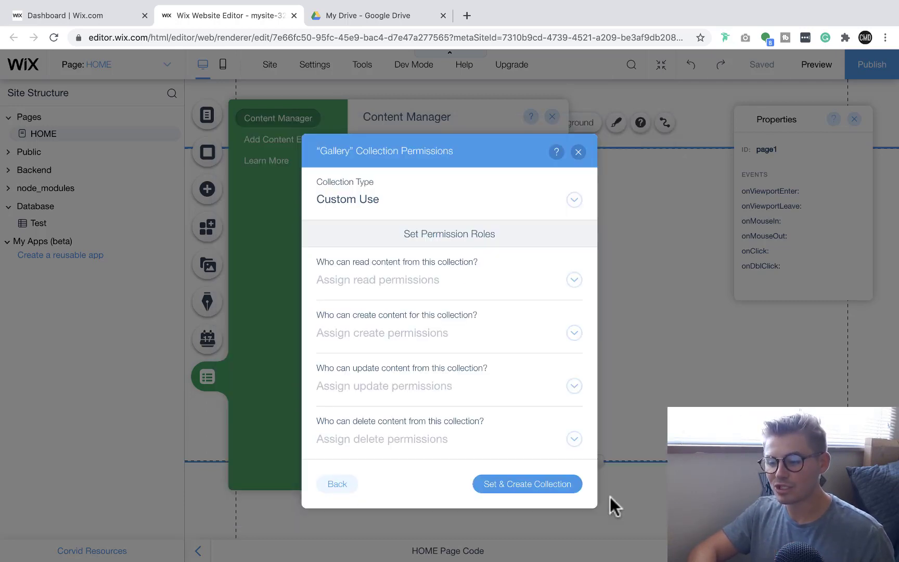
Set read permission to Anyone and create, update and delete permissions to Admin.
left_click(510, 287)
left_click(405, 466)
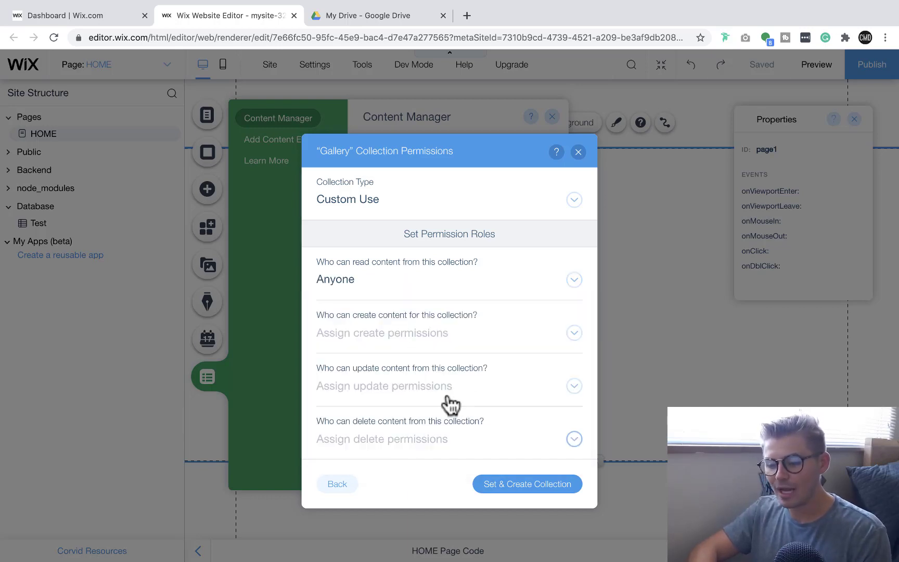
left_click(446, 344)
left_click(400, 380)
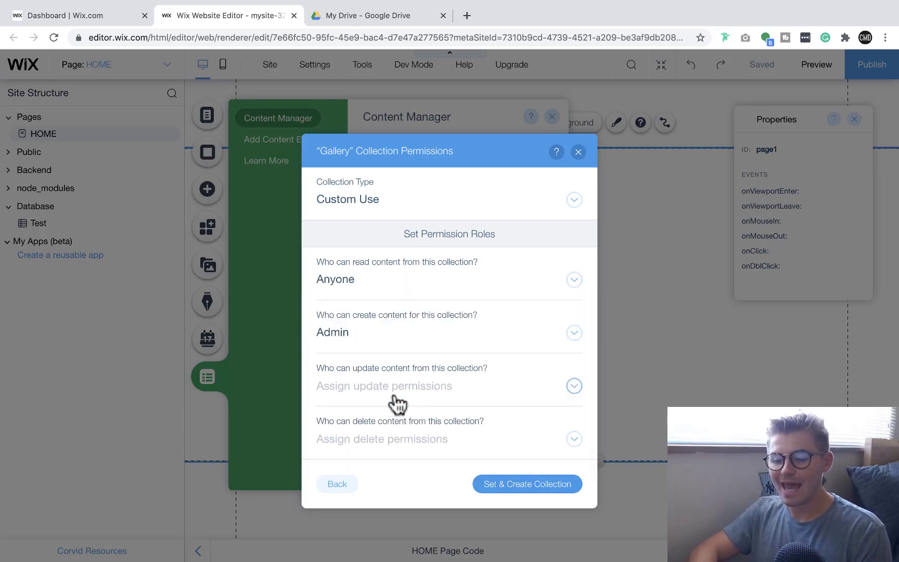
left_click(393, 391)
left_click(388, 231)
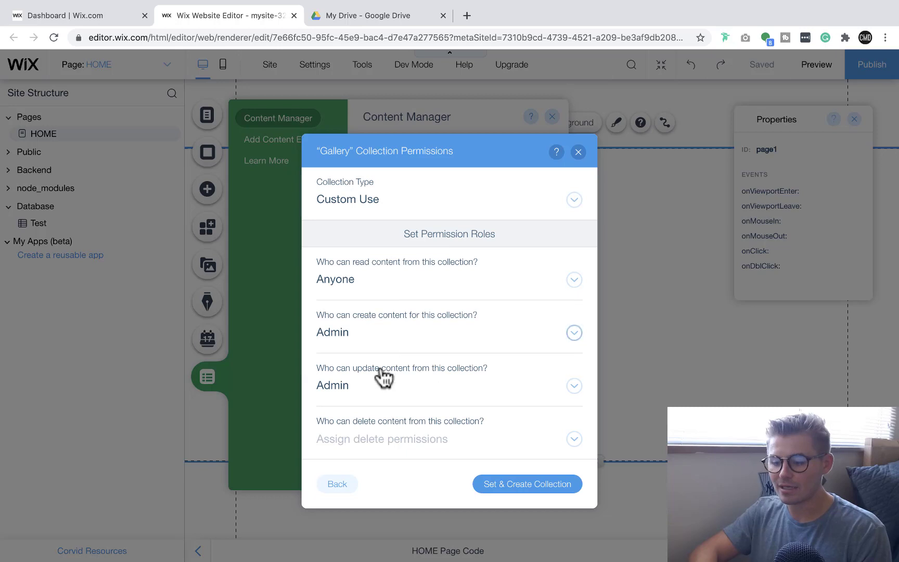
left_click(372, 440)
left_click(381, 283)
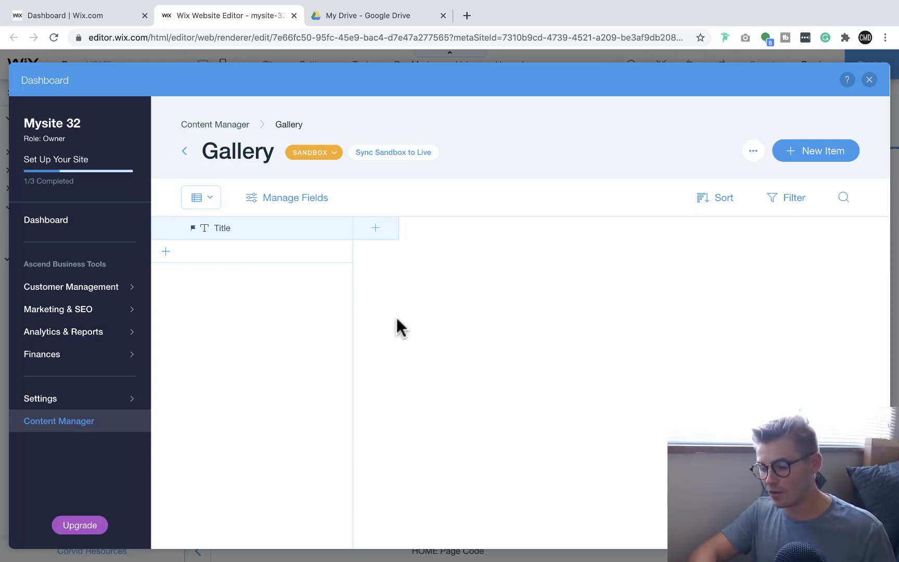
Add a field named 'Media Gallery' with field type Media Gallery and save it.
left_click(377, 229)
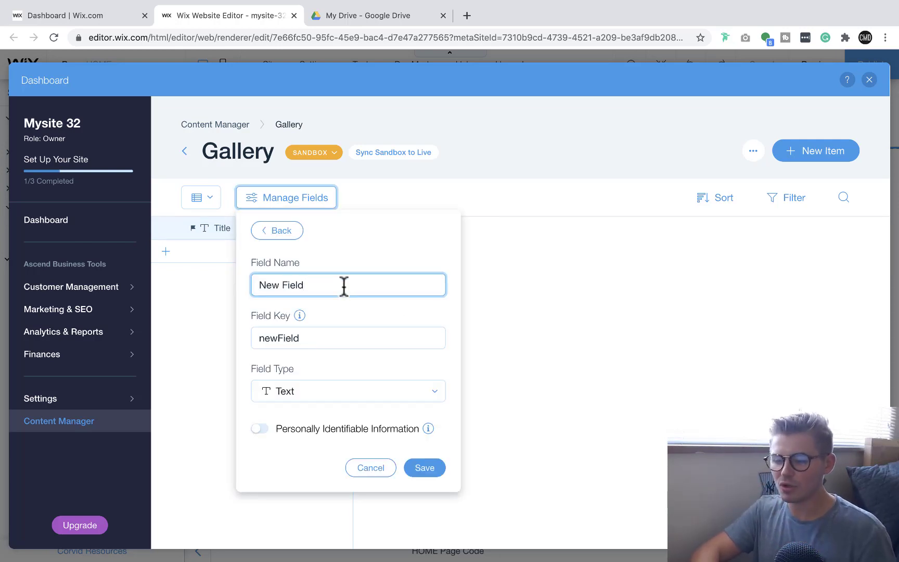
key("alt+shift+Left")
key("alt+shift+Left")
type("Media Gallery")
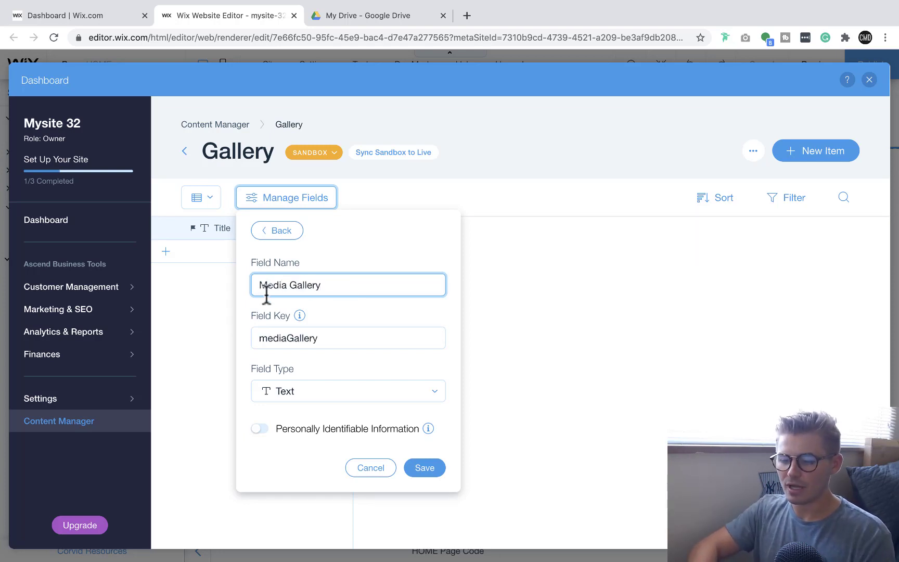
left_click(339, 397)
scroll(346, 465, "down", 6)
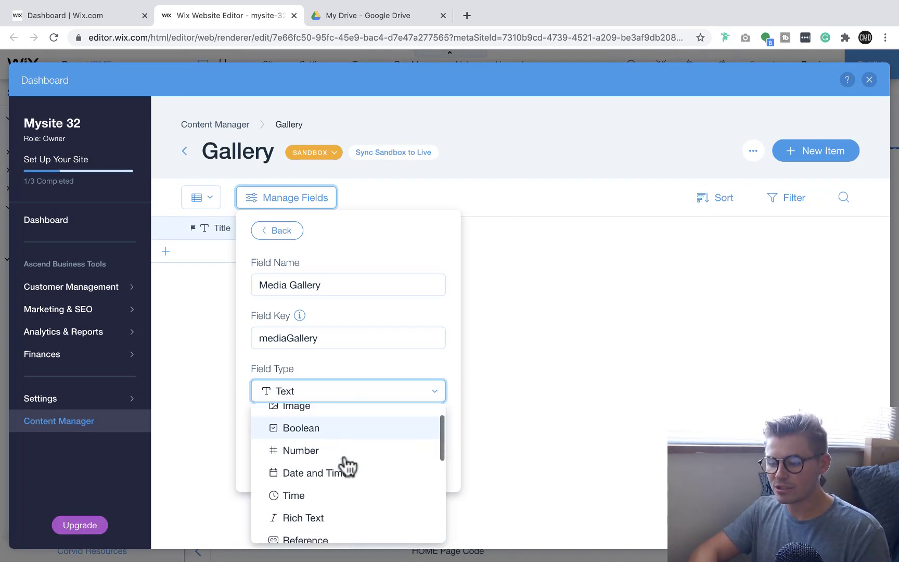
scroll(346, 465, "down", 3)
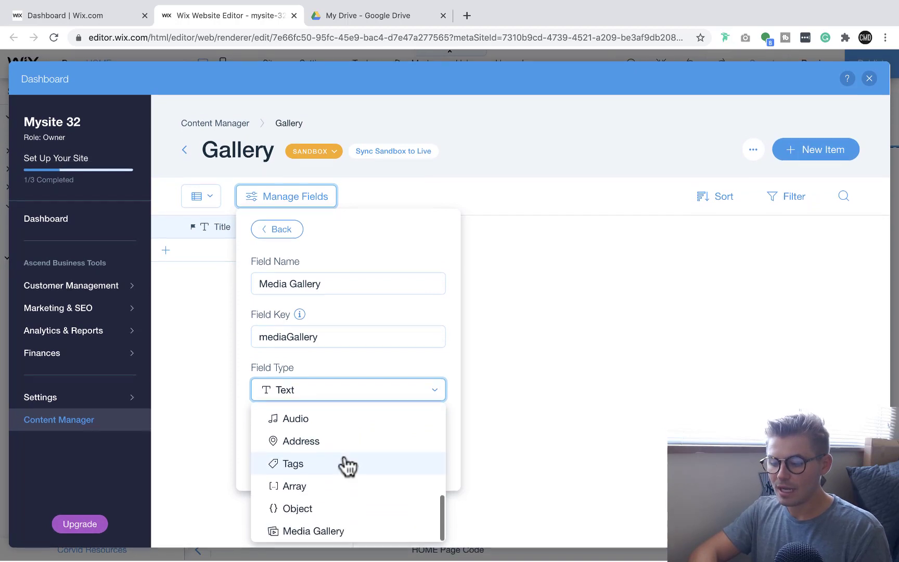
left_click(333, 532)
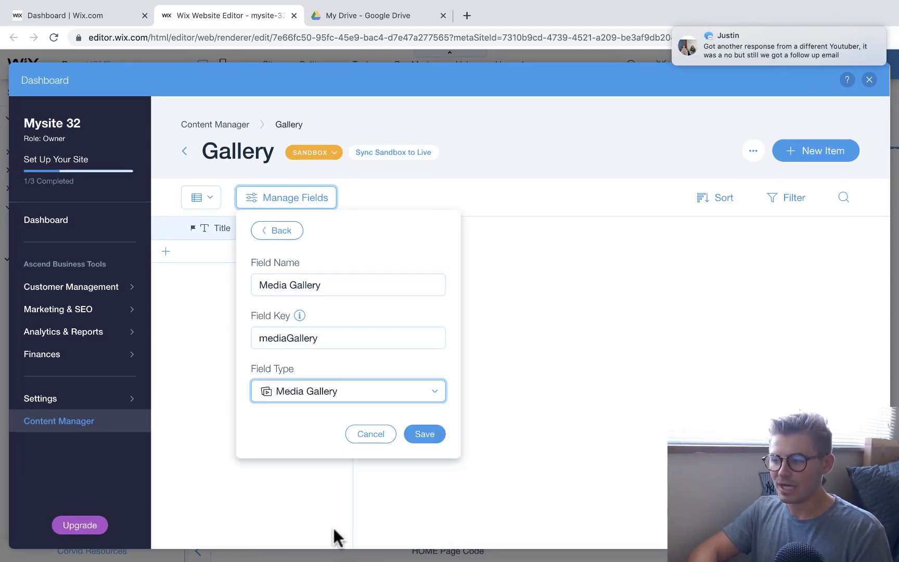
left_click(426, 435)
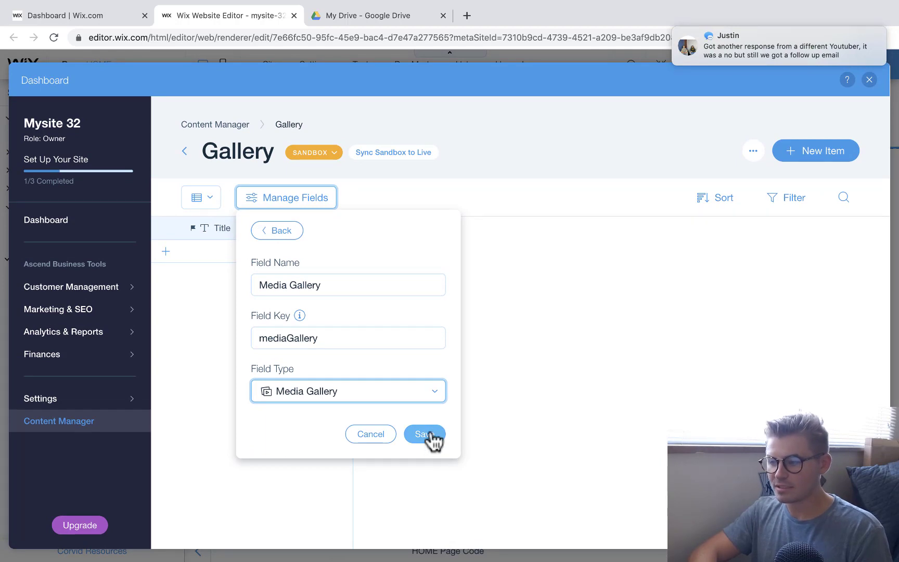
Close the field list and add an empty item row to the Gallery table.
left_click(605, 309)
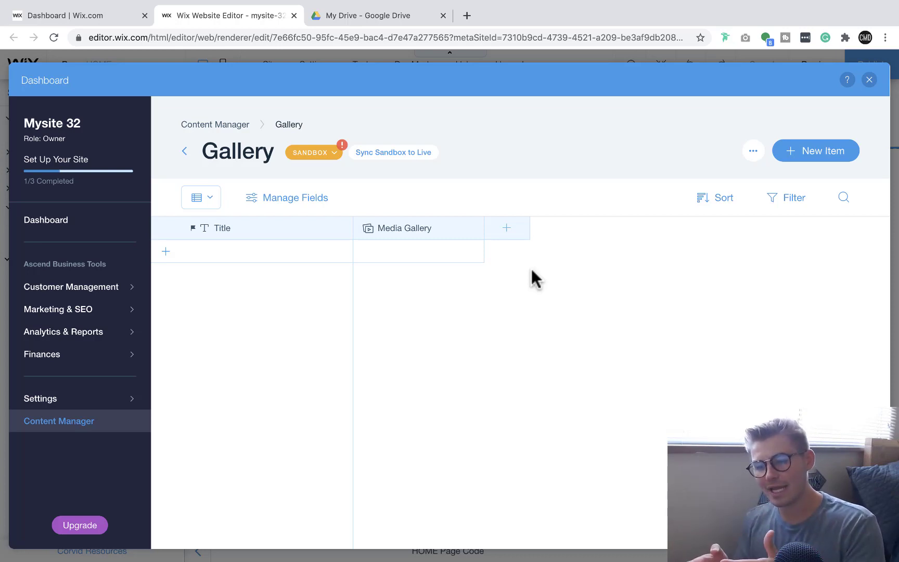
left_click(412, 260)
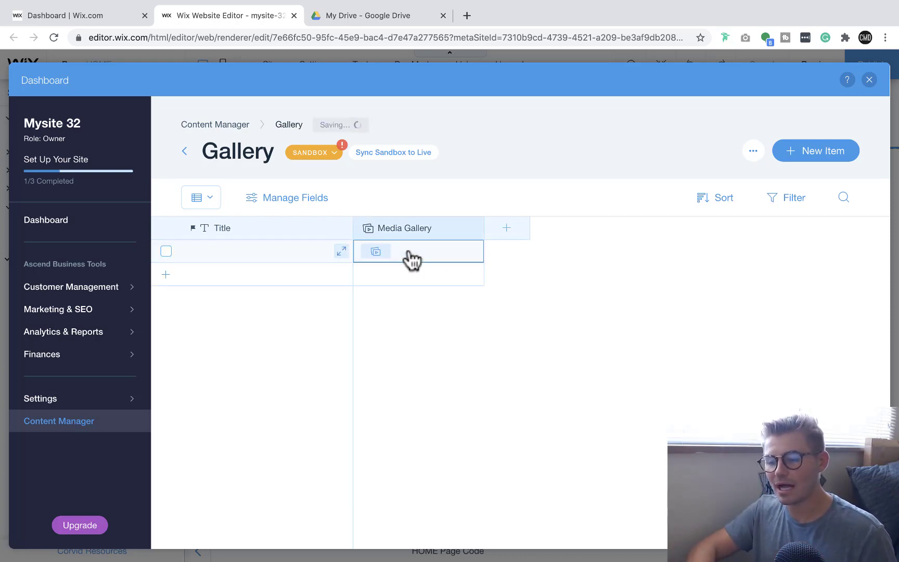
From the row's Media Gallery cell, open the Choose Images dialog via Add Media > Image.
left_click(376, 252)
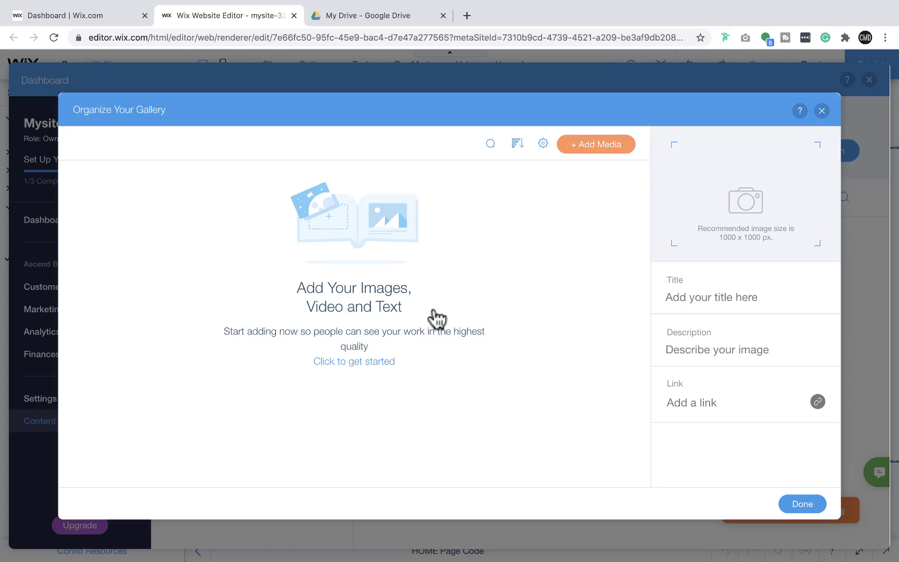
left_click(604, 148)
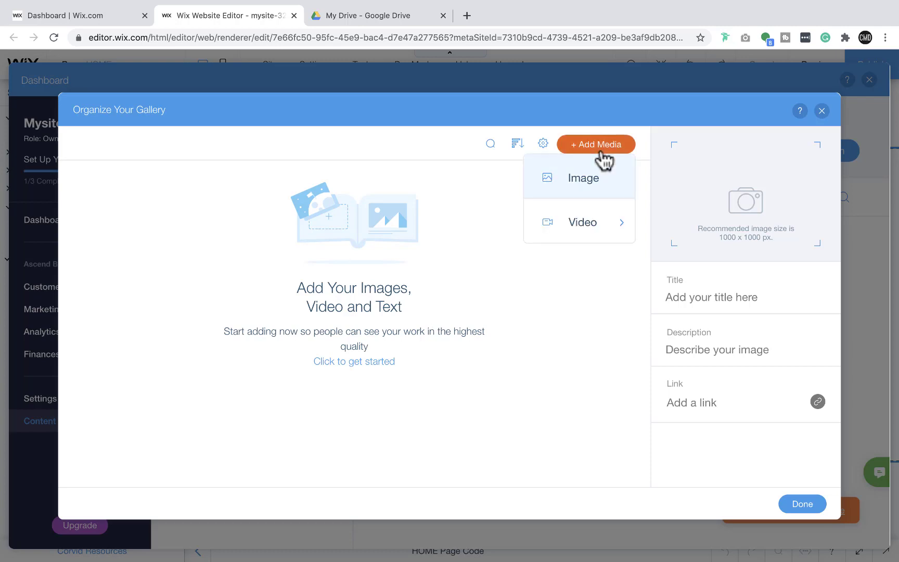
left_click(577, 180)
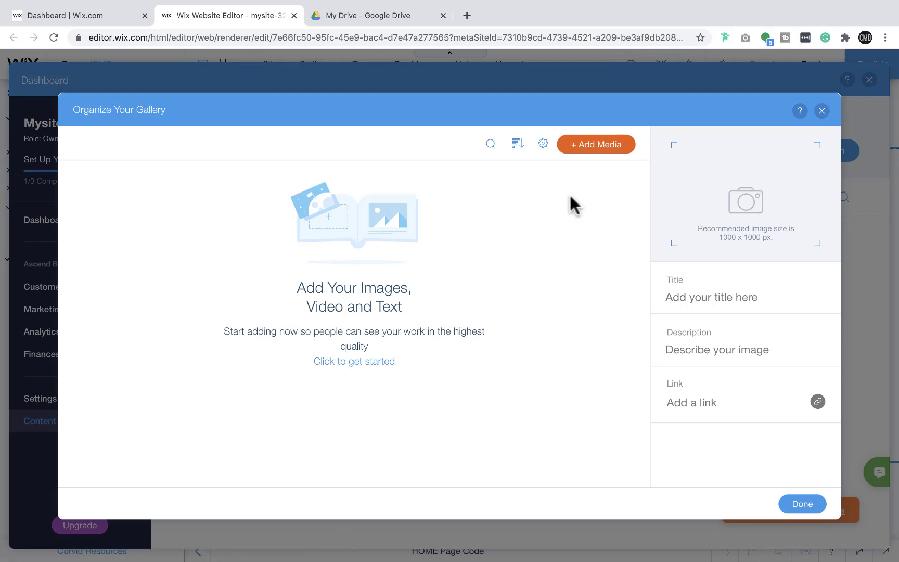
left_click(584, 144)
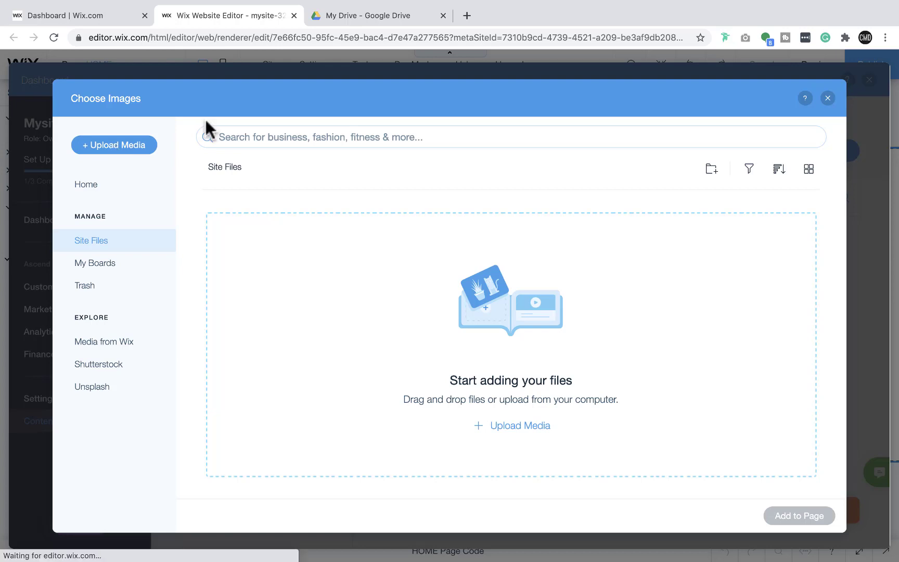
Upload the '5 Ways To Obtain Funding' PNG from Downloads into Site Files.
left_click(112, 145)
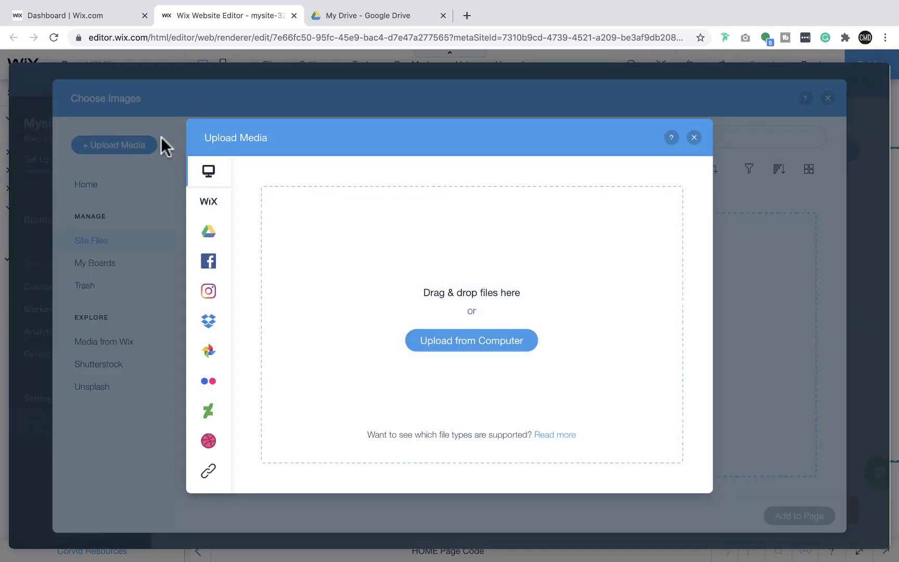
left_click(208, 201)
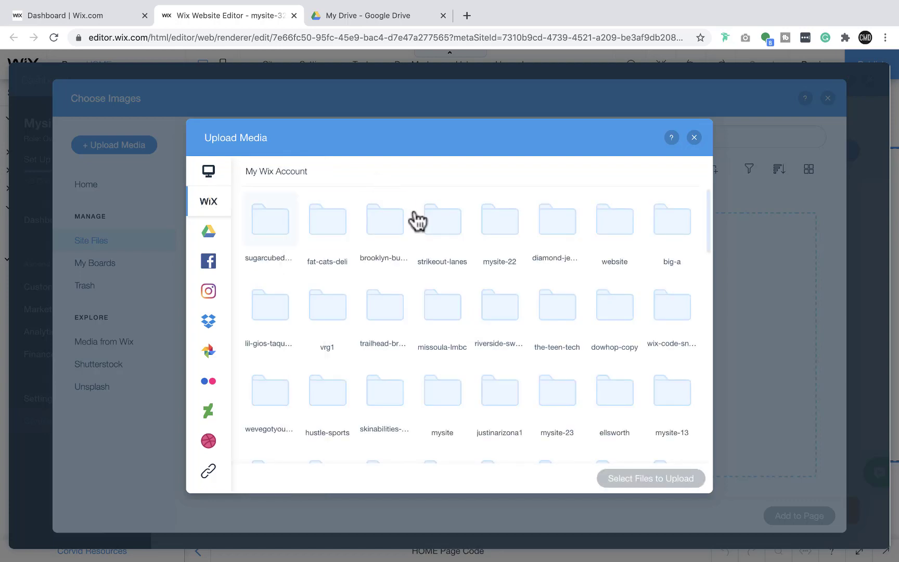
scroll(426, 271, "down", 2)
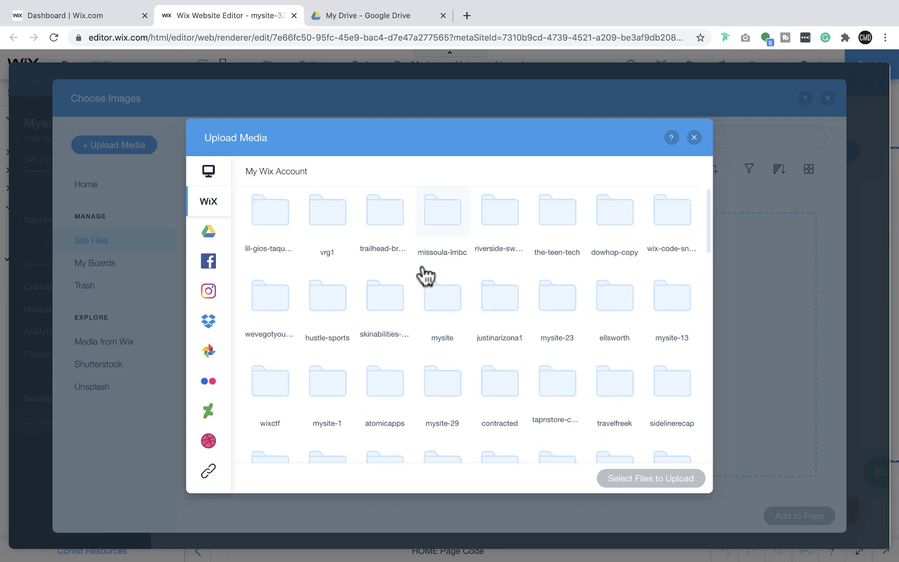
left_click(209, 183)
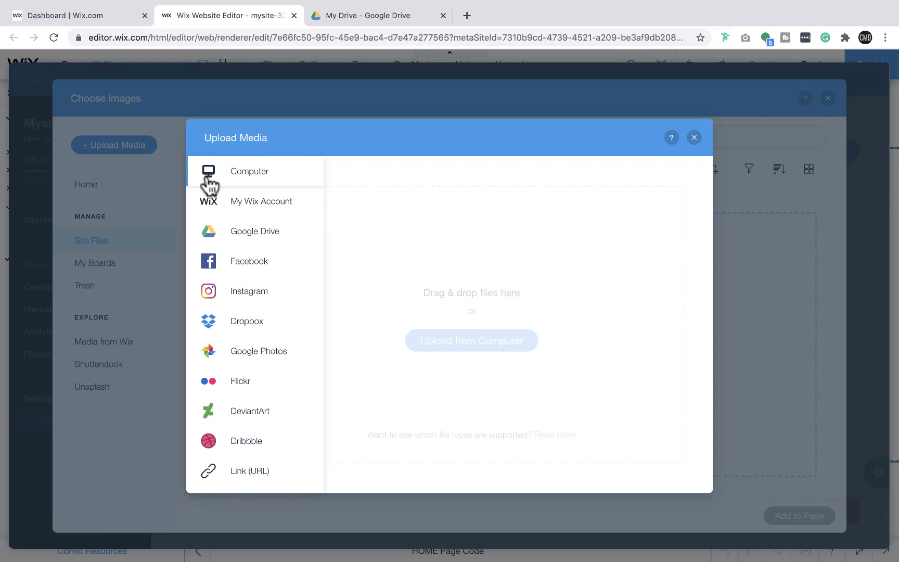
left_click(477, 353)
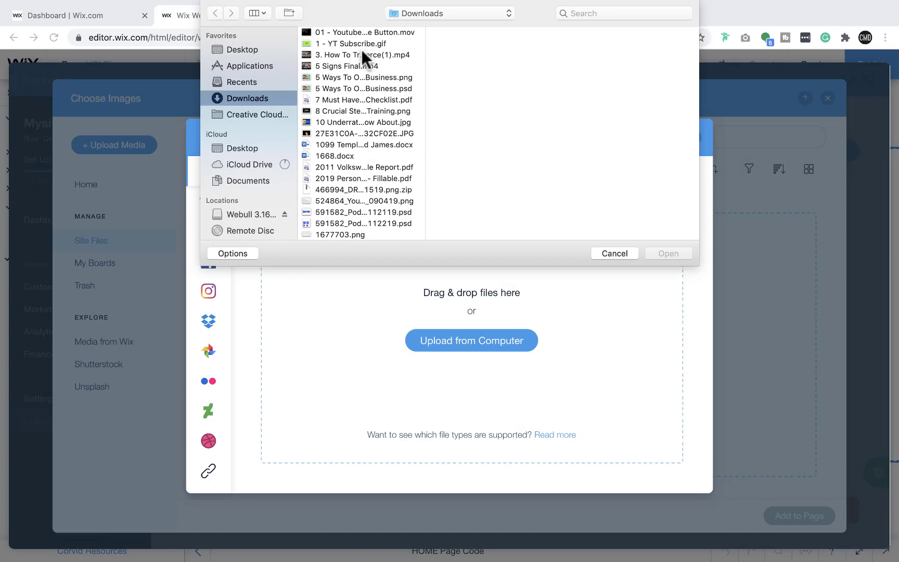
double_click(365, 77)
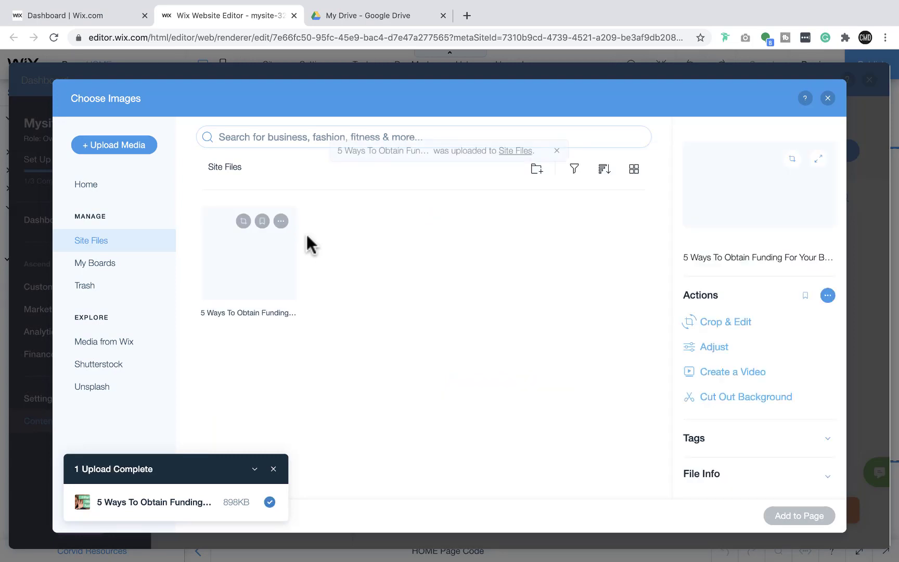
Add the Pink Sofa stock photo from Media from Wix to the gallery.
left_click(141, 329)
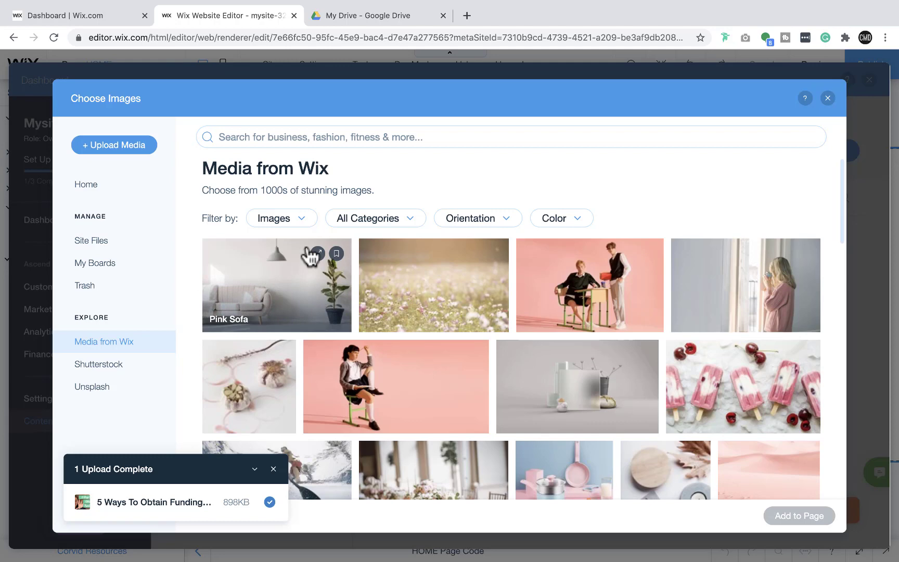
double_click(287, 269)
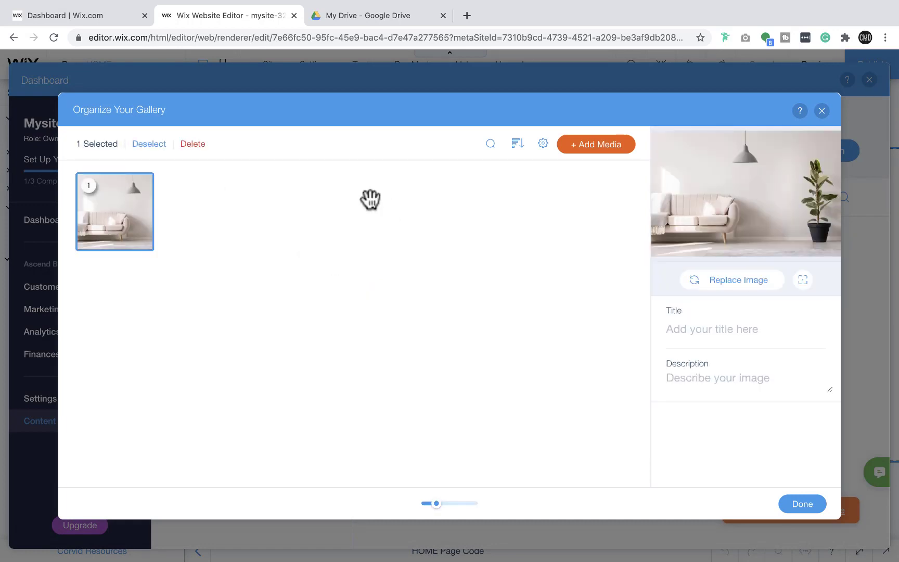
Add the uploaded funding image from Site Files as the gallery's second image.
left_click(576, 148)
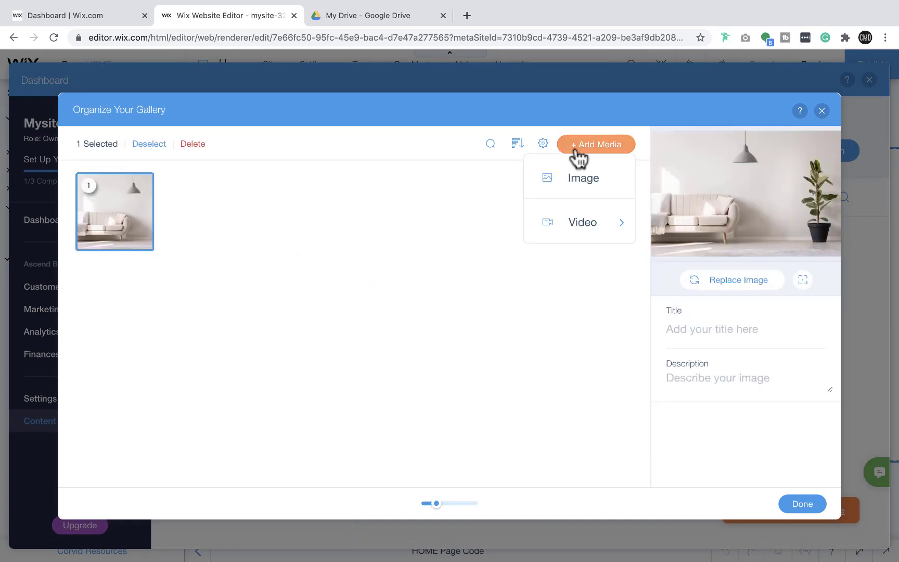
left_click(583, 180)
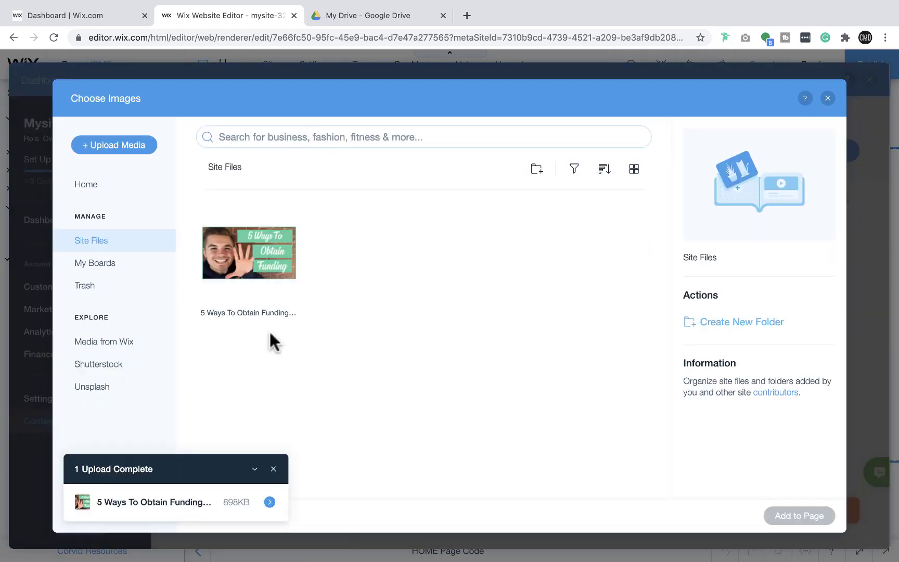
left_click(254, 283)
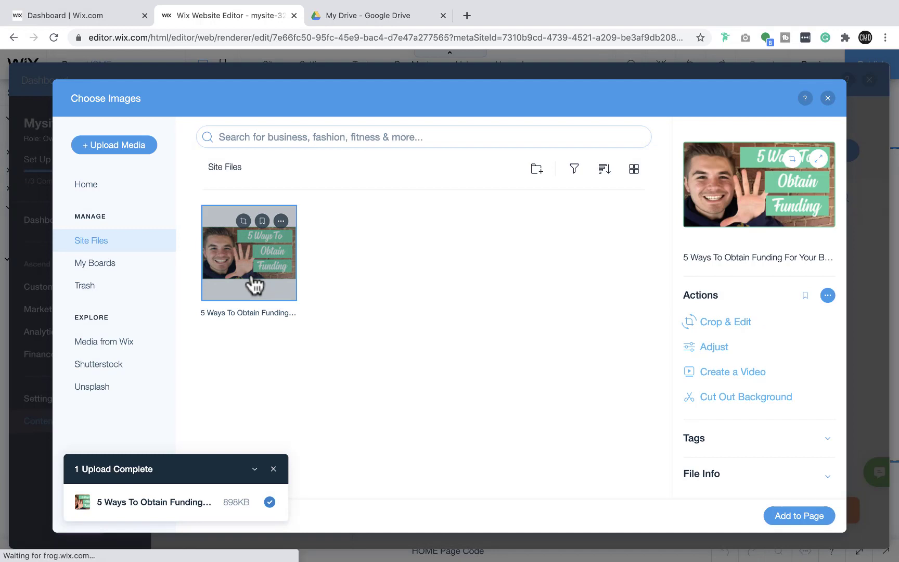
double_click(251, 283)
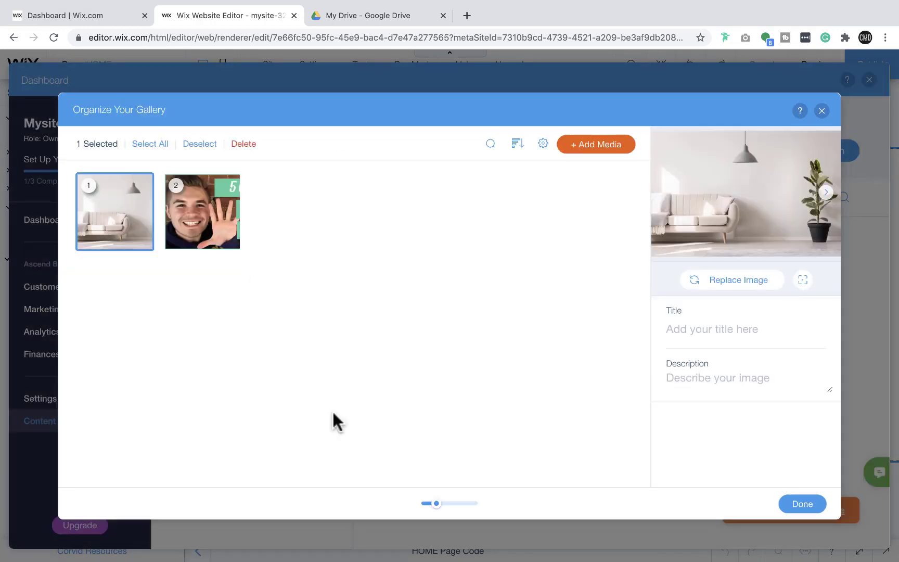
Finish the two-image gallery so it saves into the row's Media Gallery cell.
left_click(728, 332)
left_click(720, 378)
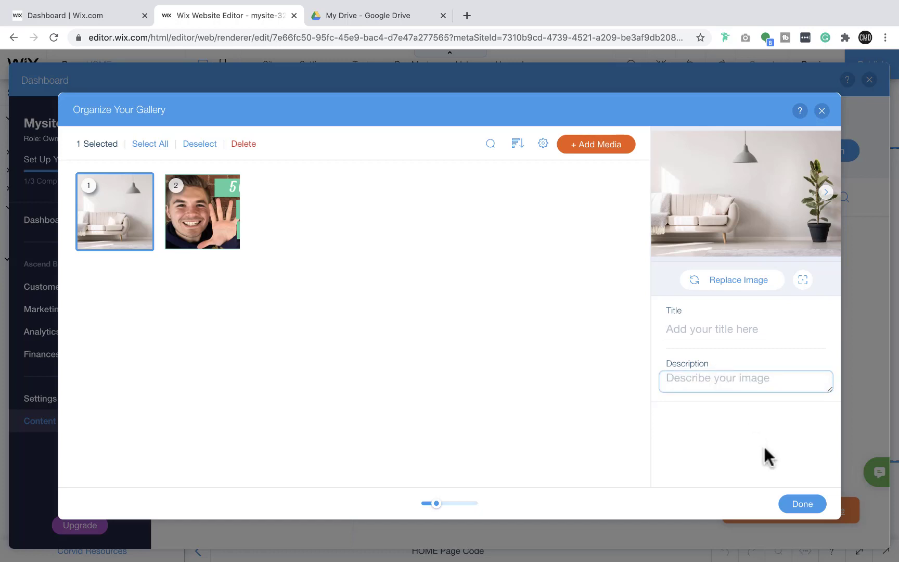
left_click(797, 506)
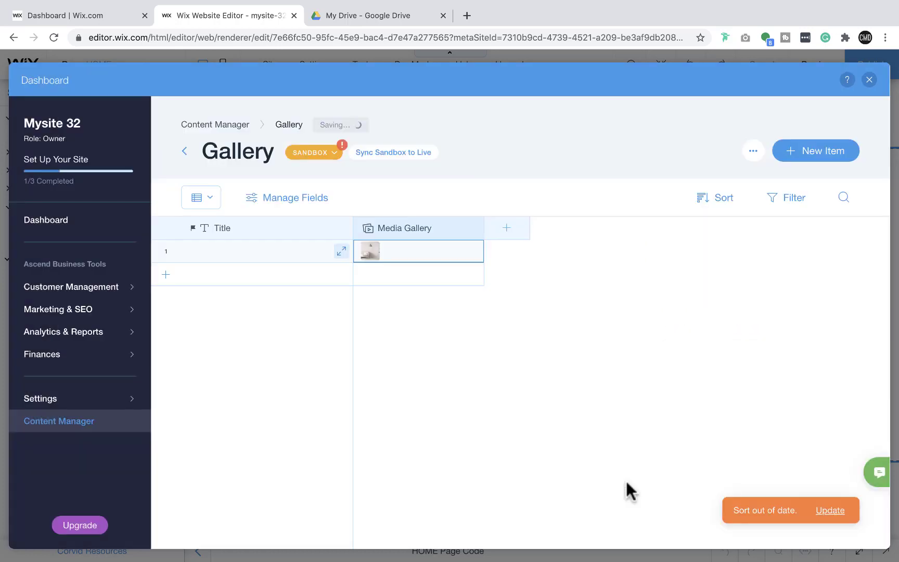